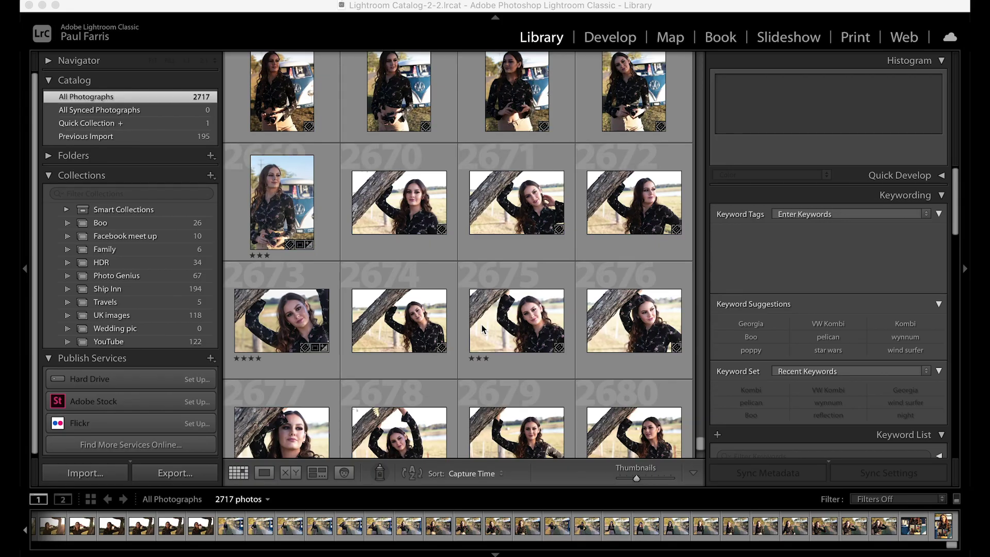
Open the SpyderCheckr chart photo IMG_8918.CR2 from the end of the grid in the Develop module.
scroll(482, 329, "down", 6)
scroll(482, 329, "down", 2)
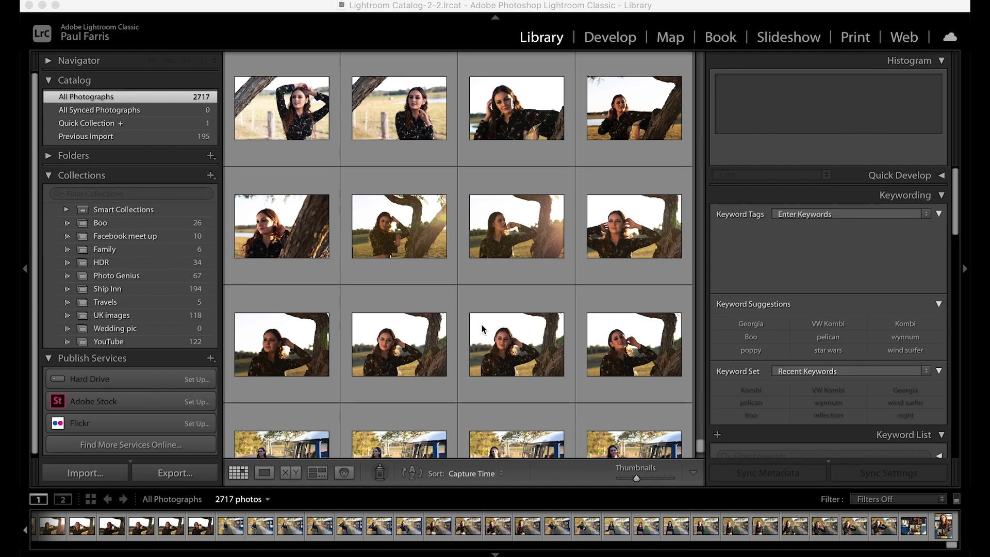
scroll(482, 329, "down", 10)
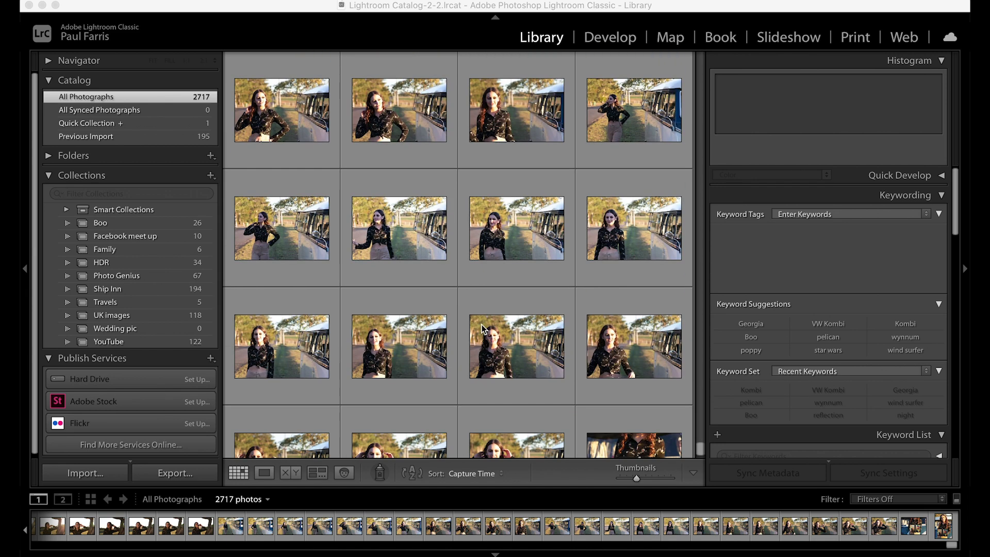
left_click(627, 239)
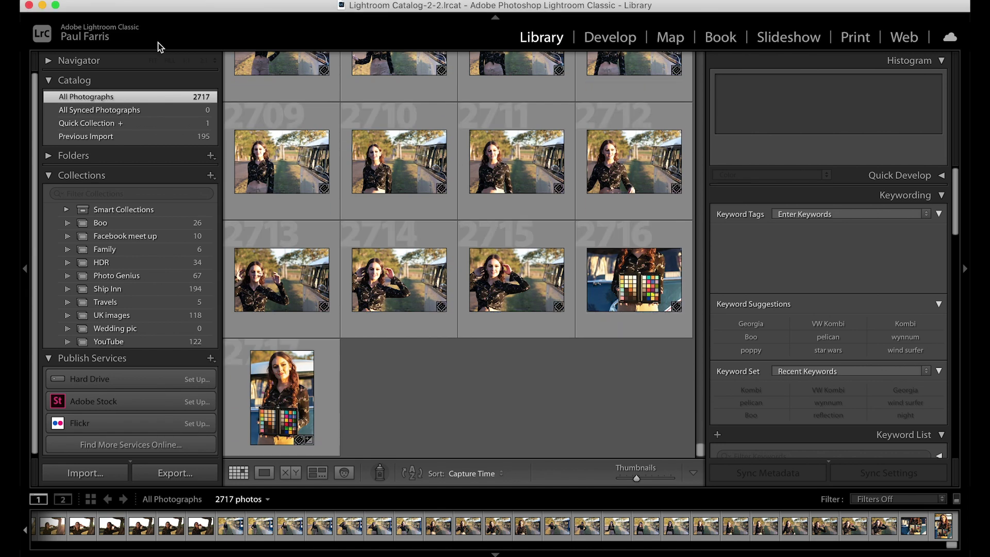
left_click(597, 273)
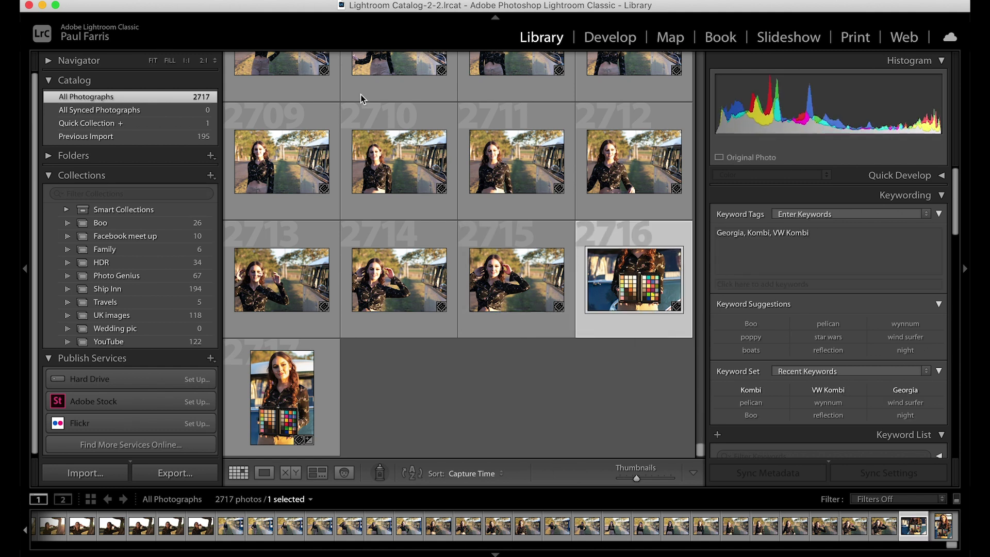
left_click(152, 61)
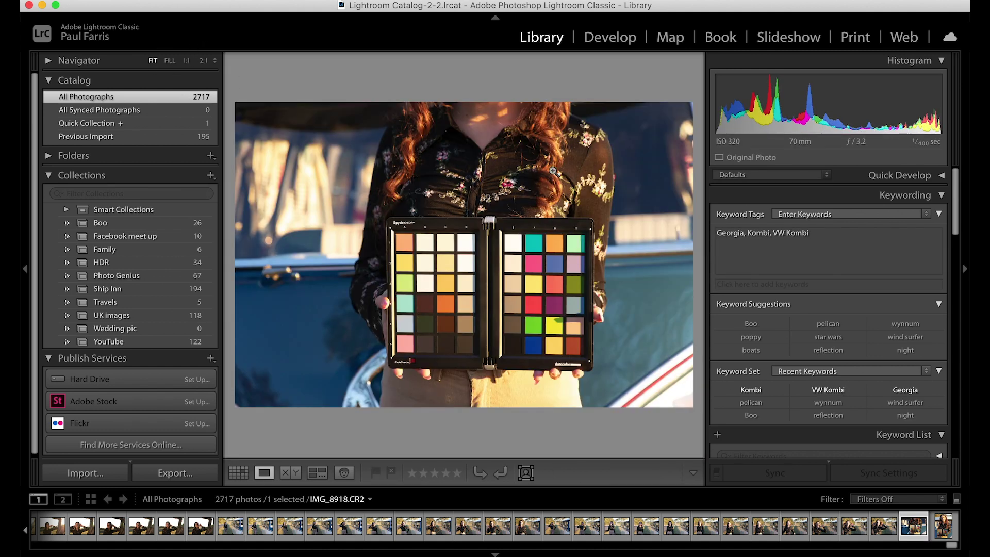
left_click(608, 35)
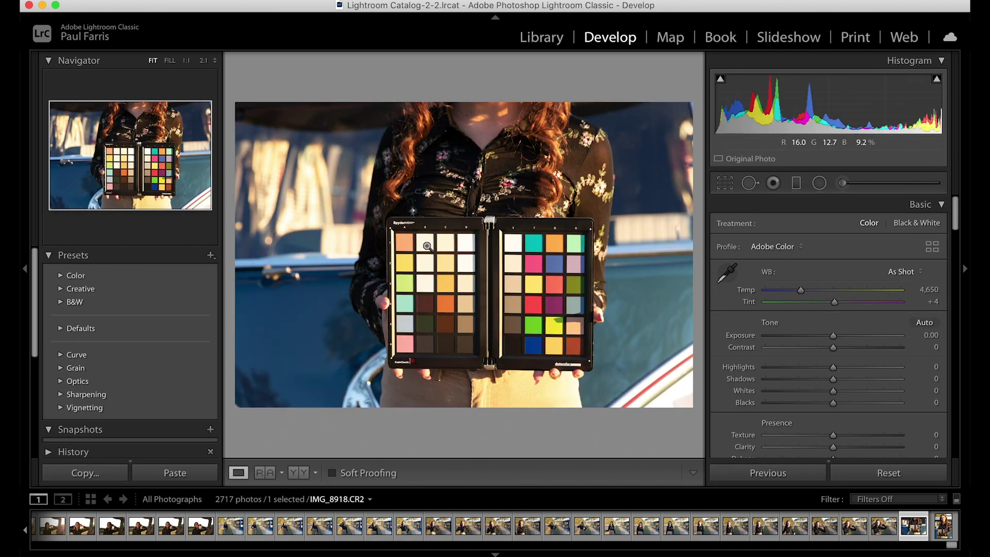
Crop IMG_8918.CR2 tightly so only the SpyderCheckr colour chart remains.
left_click(725, 183)
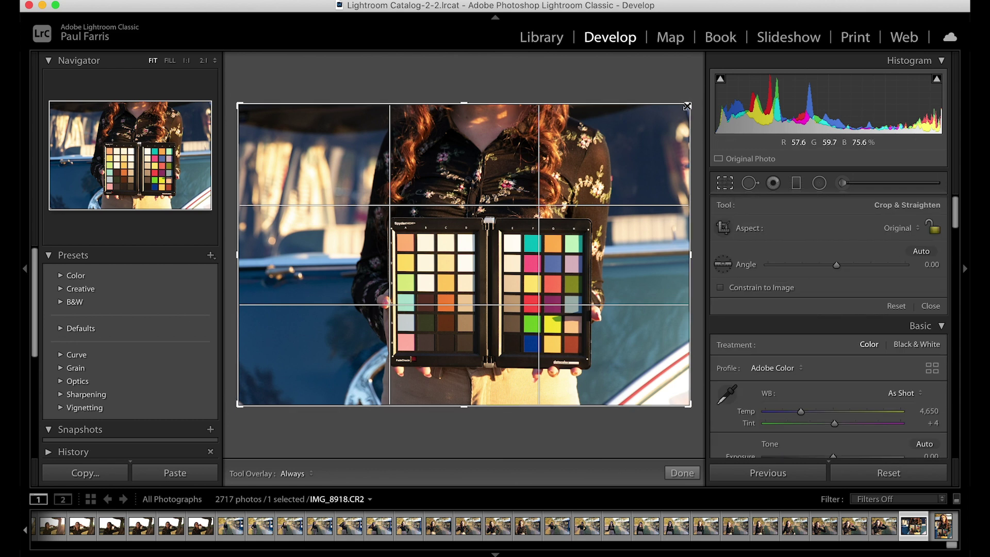
left_click_drag(687, 106, 640, 163)
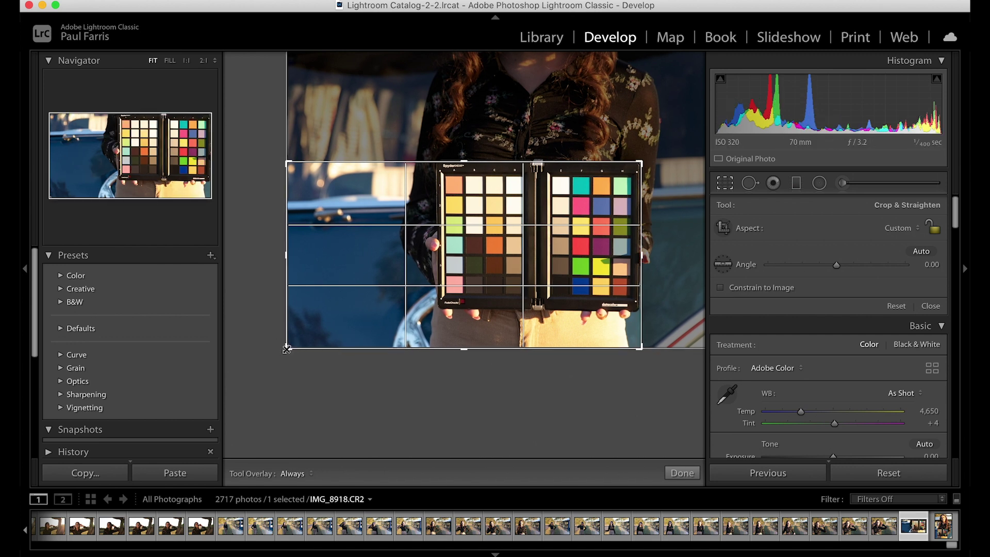
left_click_drag(287, 349, 362, 329)
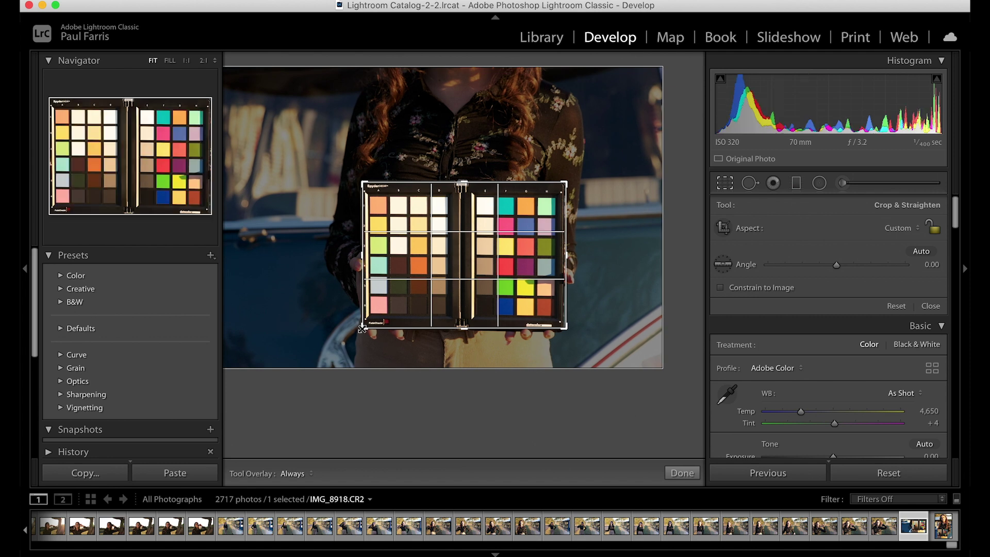
key("Return")
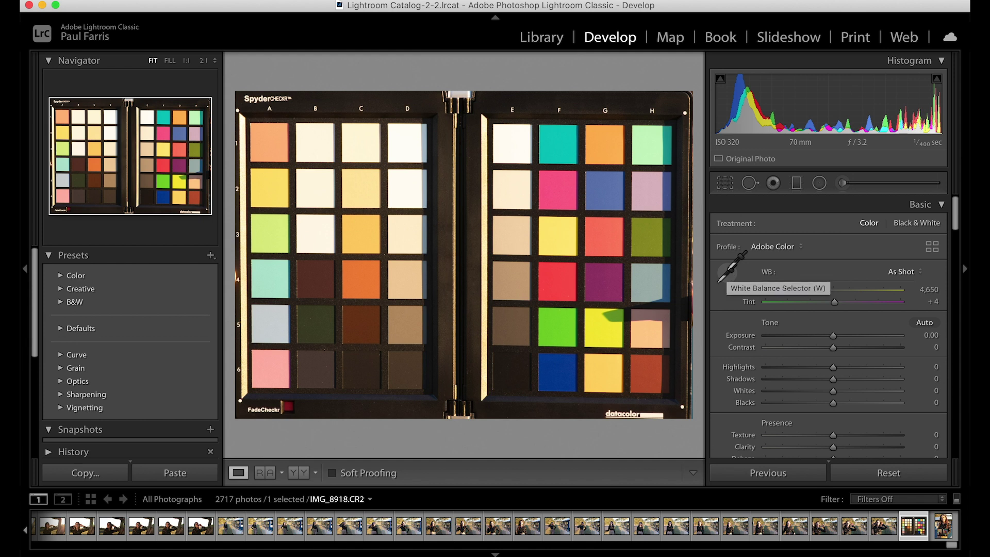
Sample patch E2 for Custom white balance (Temp 3,300, Tint +5) and compare before/after.
left_click(728, 270)
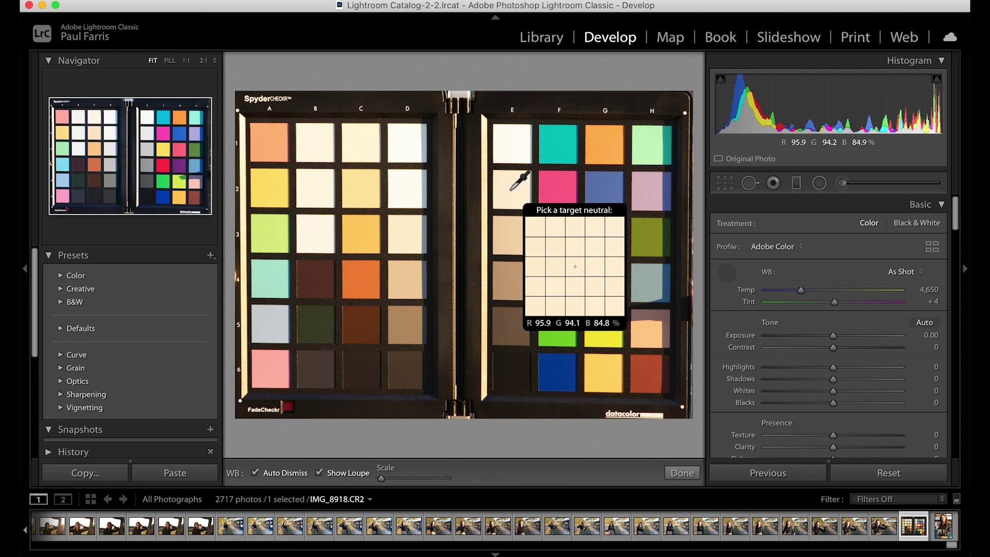
left_click(510, 189)
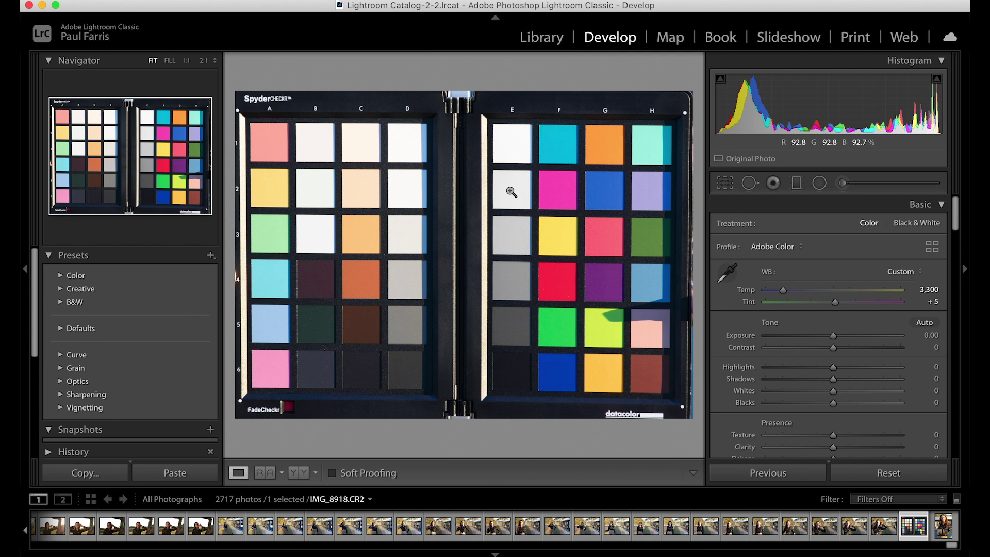
key("backslash")
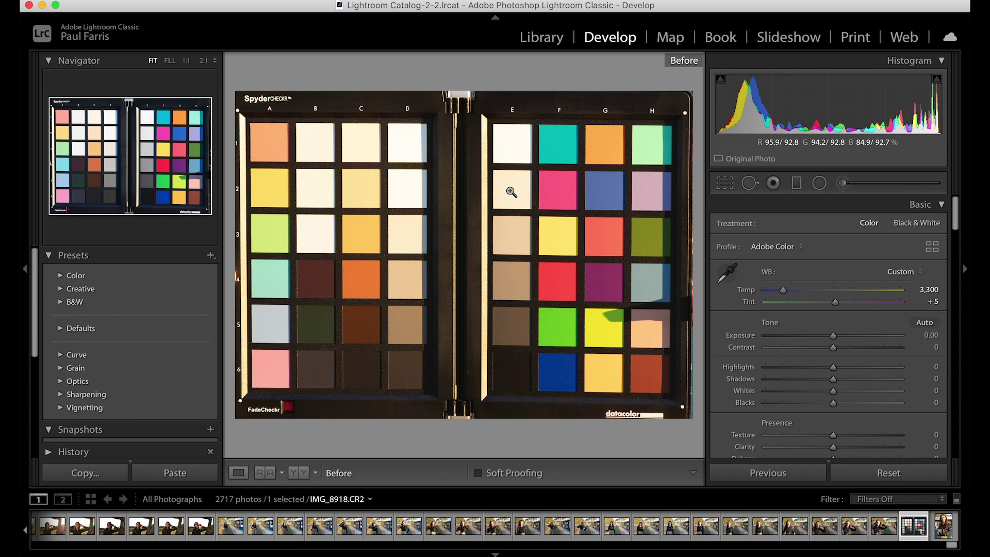
key("backslash")
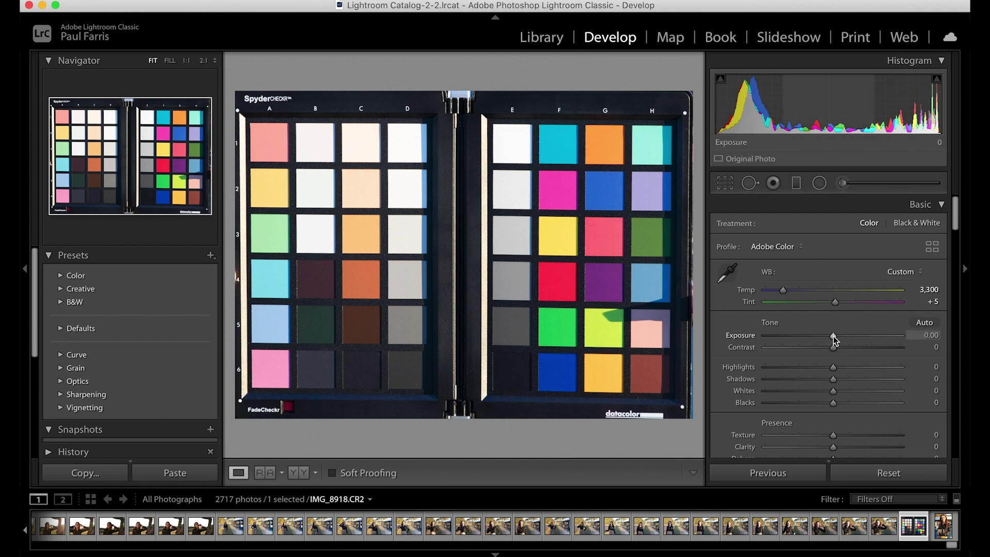
Lower Exposure to -0.45 and Blacks to -34 in the Basic panel.
left_click_drag(833, 336, 831, 336)
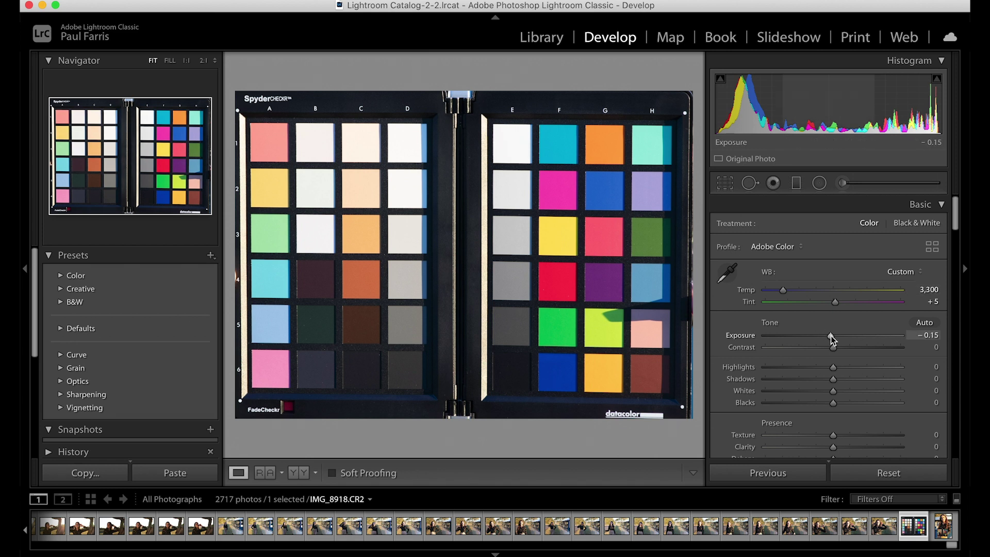
left_click_drag(832, 336, 827, 335)
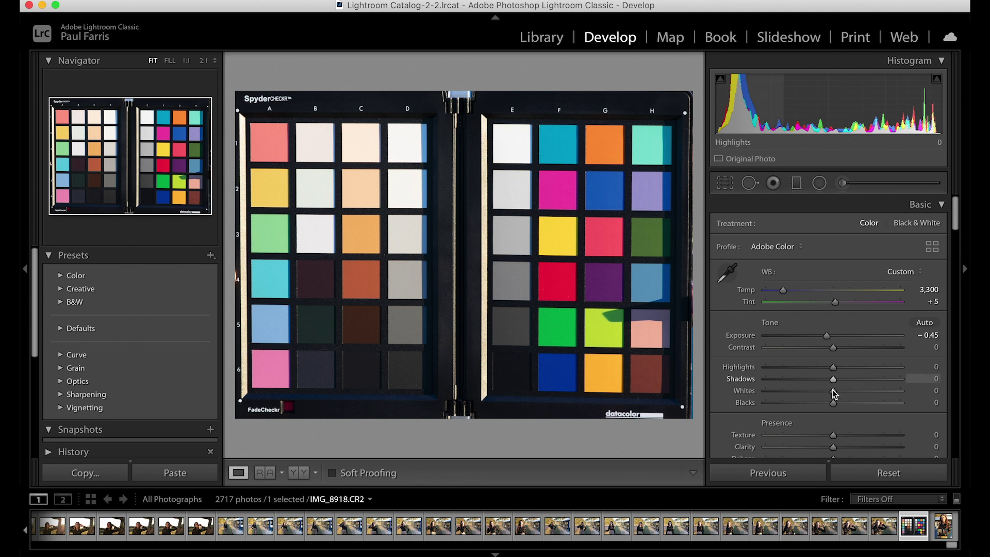
left_click_drag(834, 406, 827, 407)
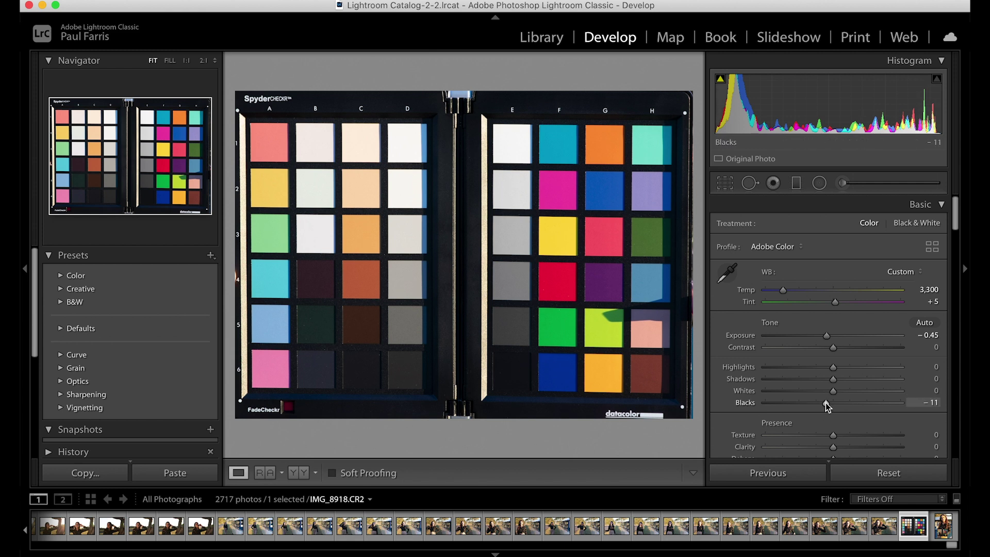
left_click_drag(826, 403, 819, 403)
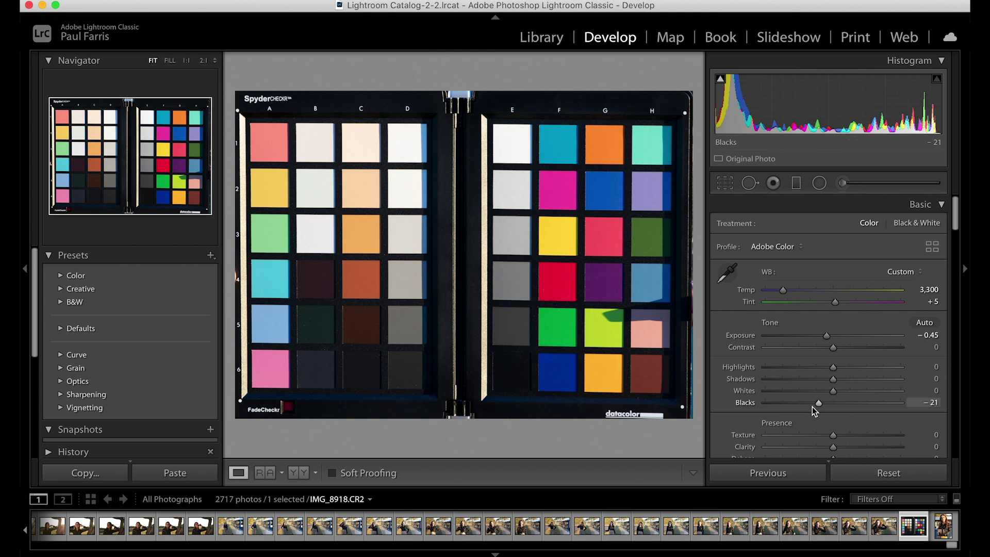
left_click_drag(819, 403, 813, 402)
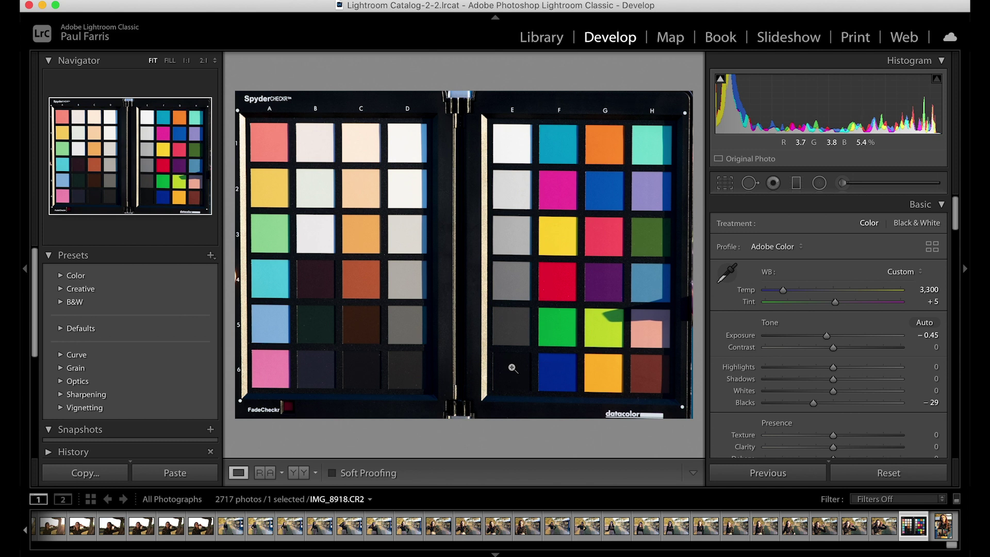
key("minus")
key("minus")
key("minus")
key("minus")
key("minus")
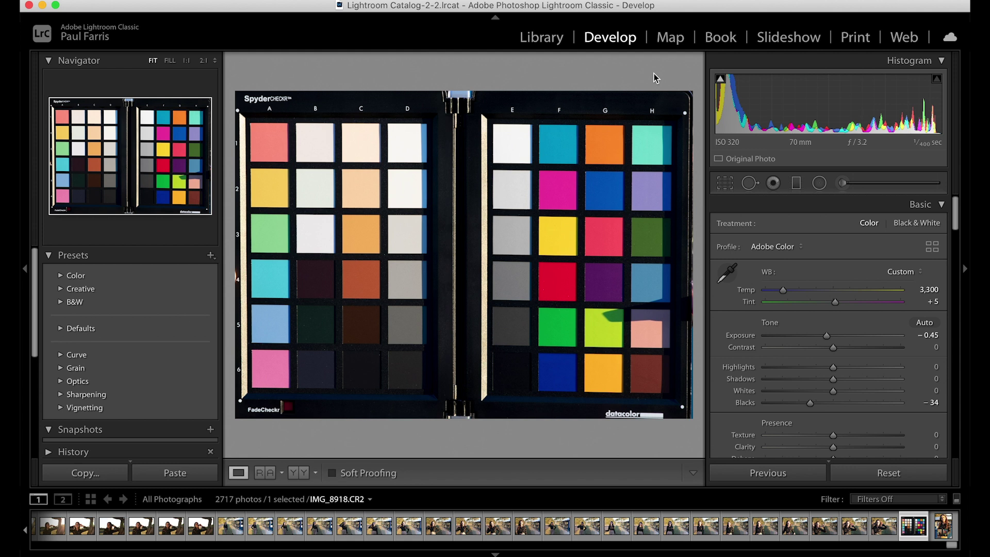
Compare the edit with the original, then create a virtual copy of the chart photo.
key("backslash")
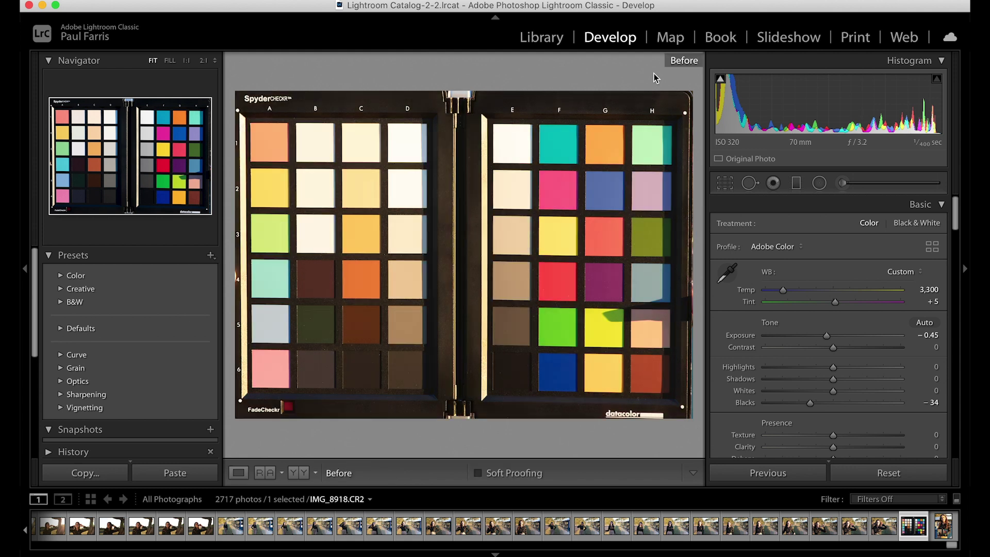
key("backslash")
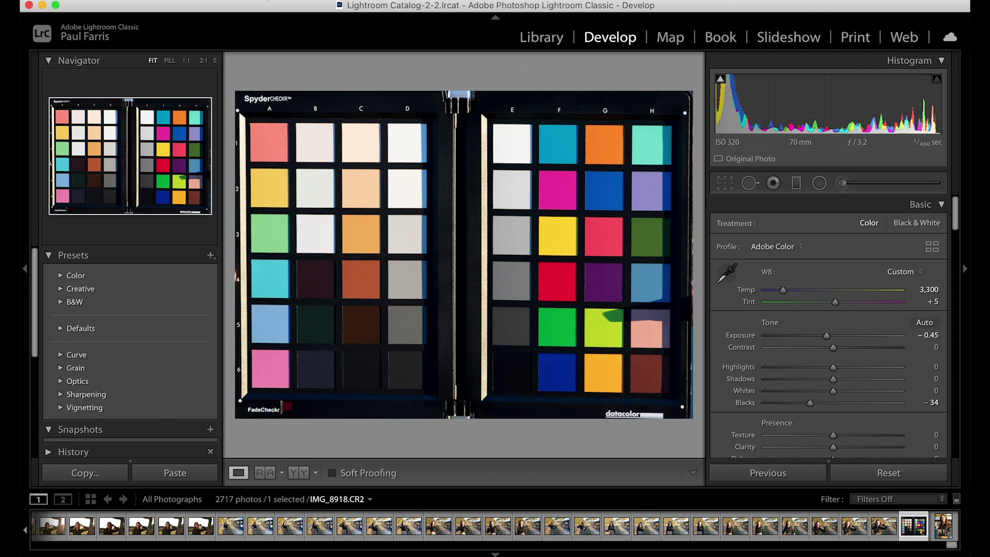
right_click(248, 93)
left_click(302, 105)
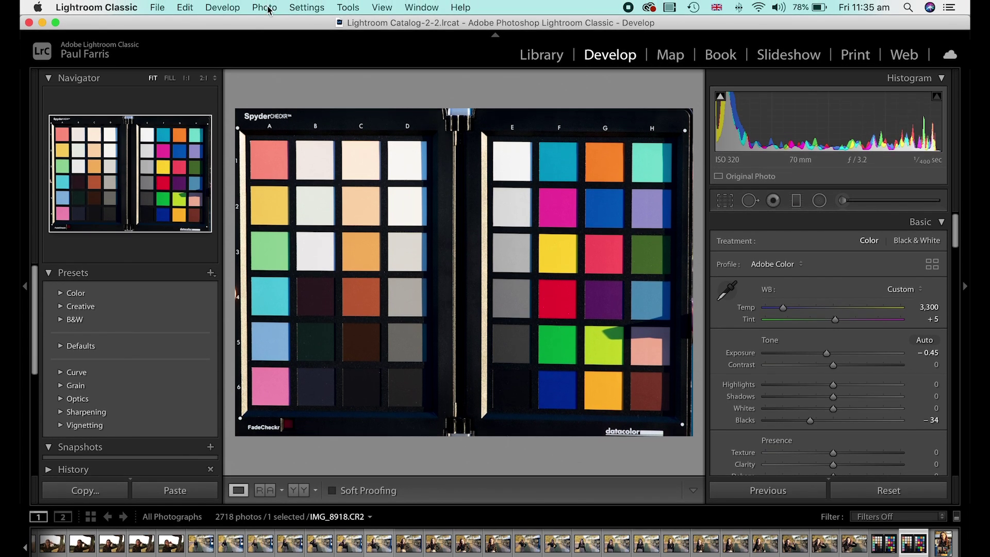
Send a copy with Lightroom adjustments to SpyderCheckr via Photo > Edit In.
left_click(268, 8)
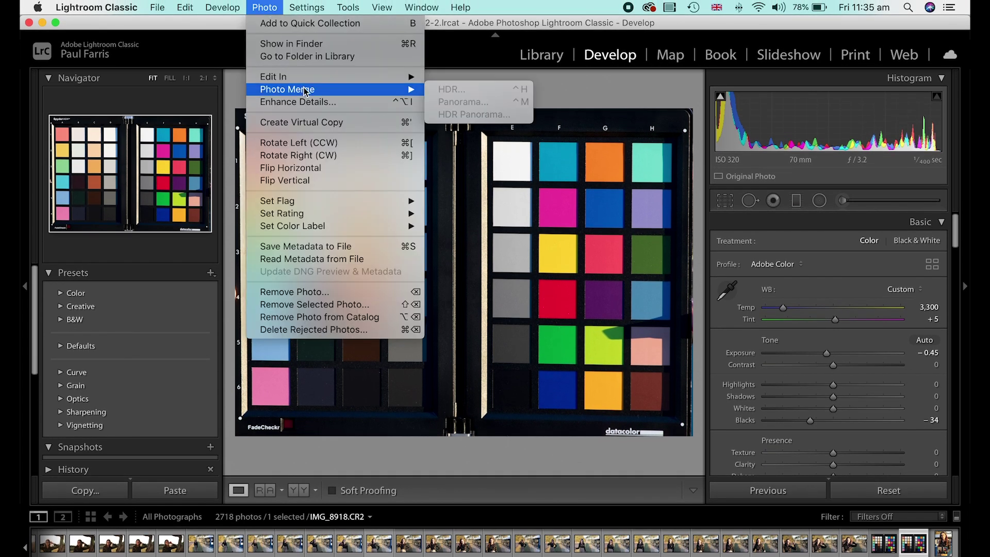
mouse_move(402, 76)
left_click(513, 91)
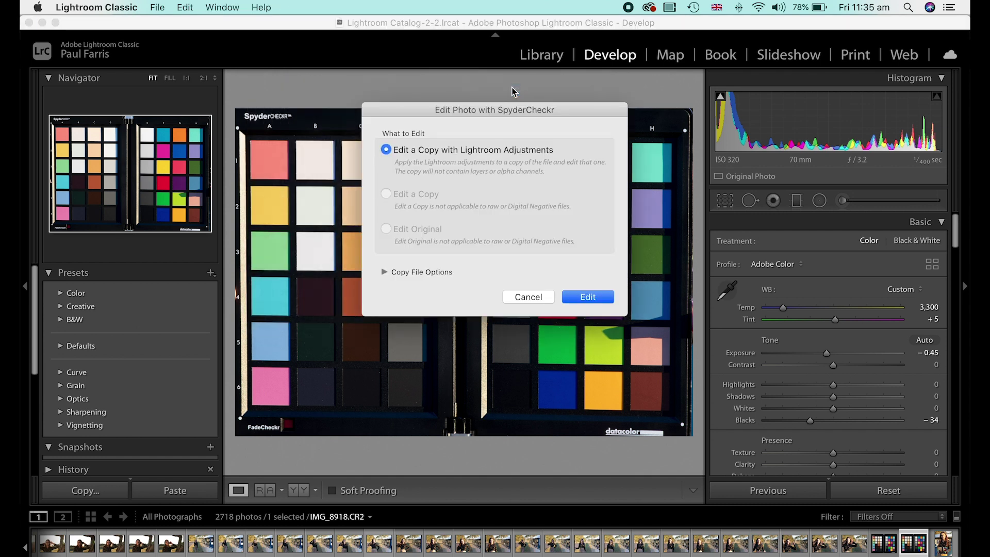
left_click(585, 296)
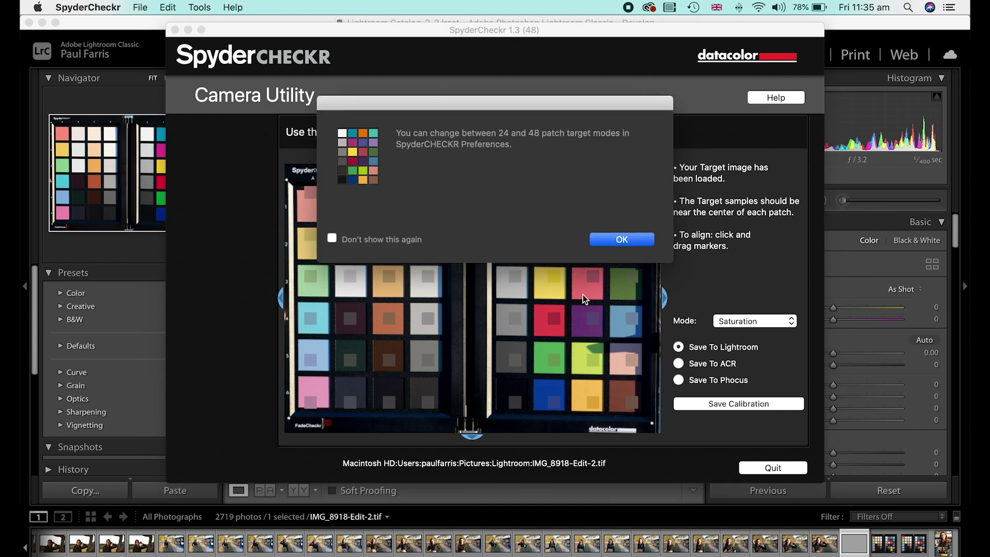
Fit SpyderCheckr's sample grid onto the chart patches and start saving the calibration as a Lightroom preset.
left_click(619, 239)
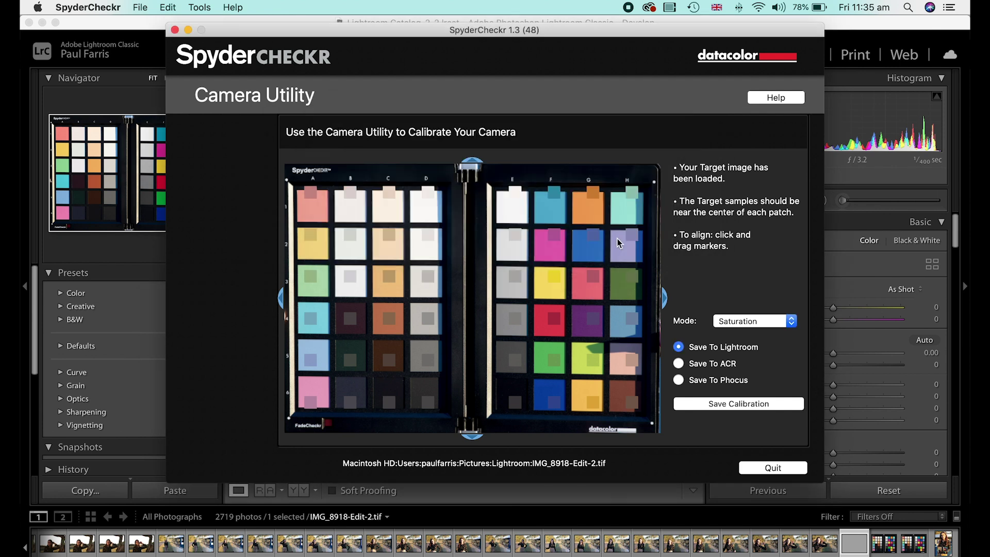
mouse_move(554, 236)
left_mouse_down()
mouse_move(522, 230)
mouse_move(533, 132)
mouse_move(548, 137)
mouse_move(542, 173)
mouse_move(499, 202)
mouse_move(514, 245)
mouse_move(554, 246)
left_mouse_up()
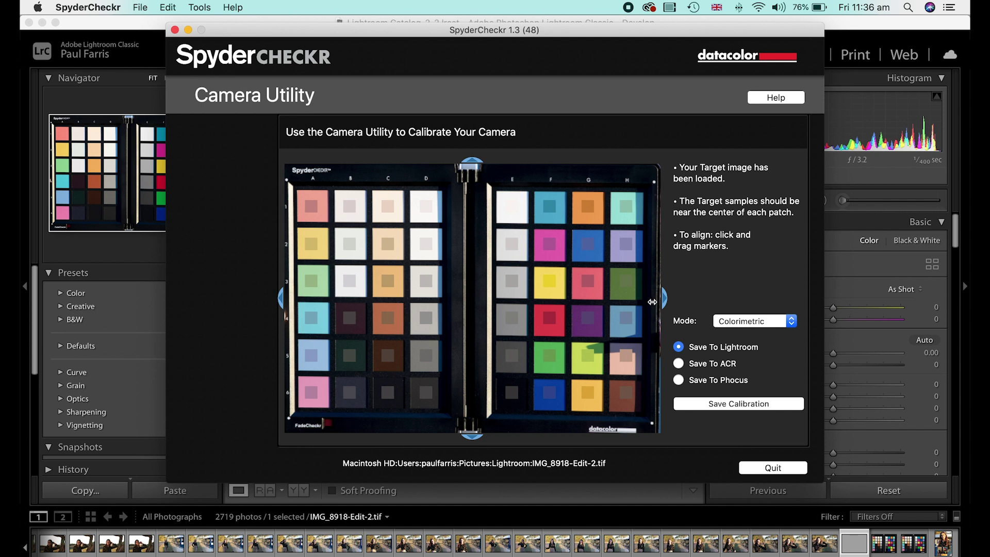
left_click_drag(659, 301, 646, 300)
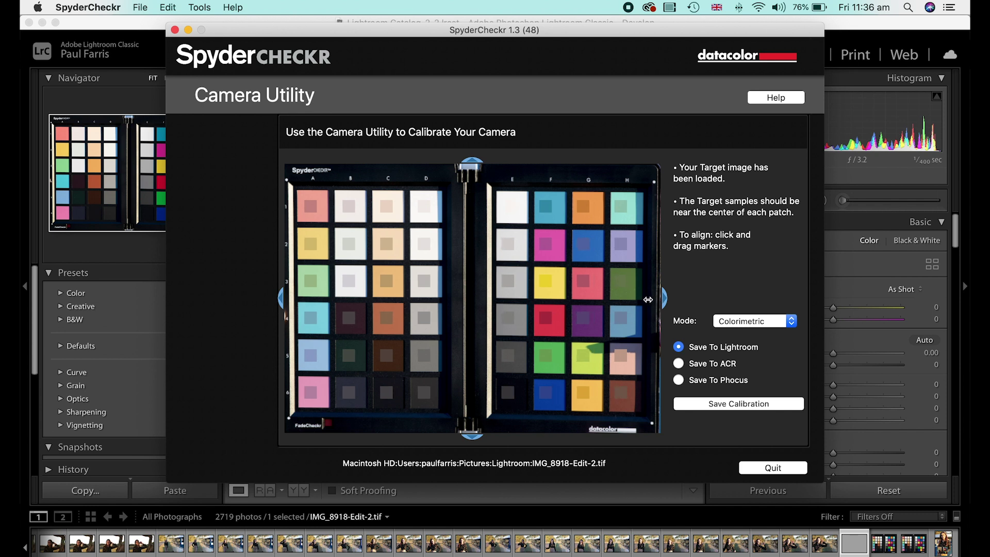
left_click_drag(474, 173, 476, 197)
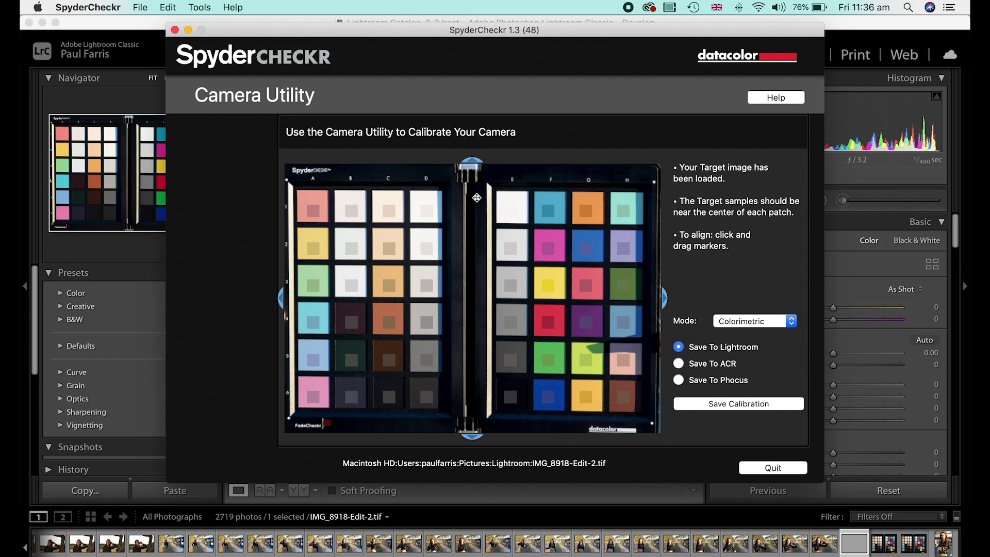
left_click(744, 405)
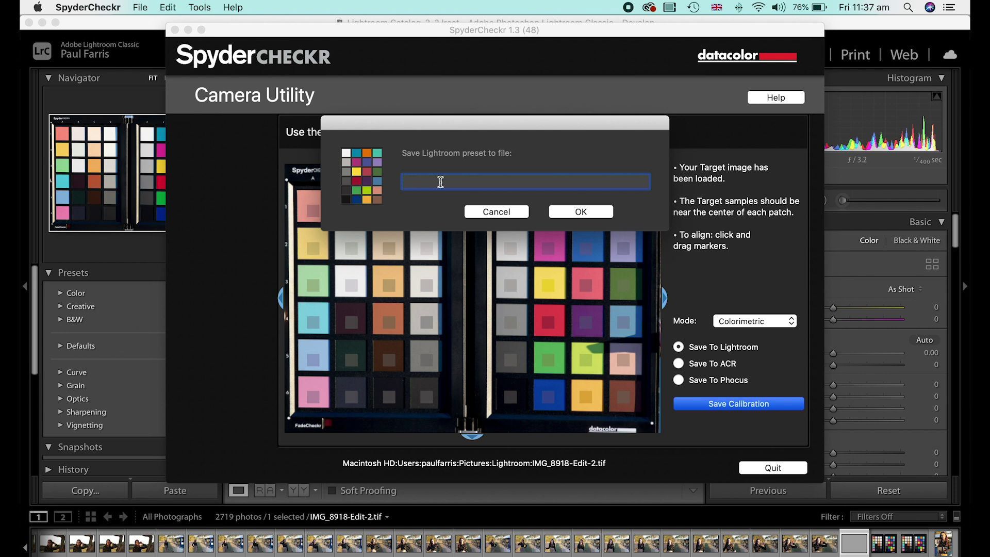
Save the calibration preset as 'Georgia' and quit SpyderCheckr.
type("Georgia")
left_click(598, 215)
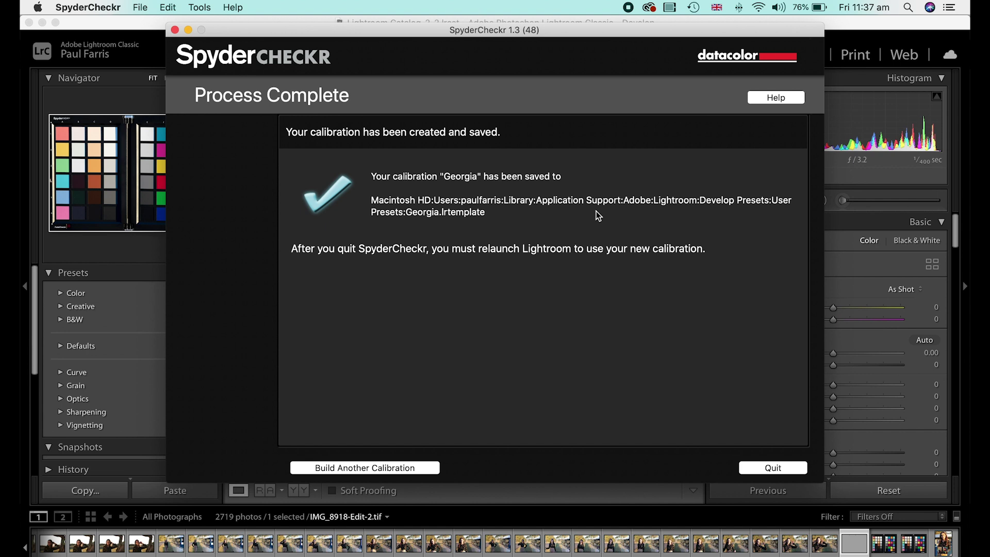
left_click(773, 467)
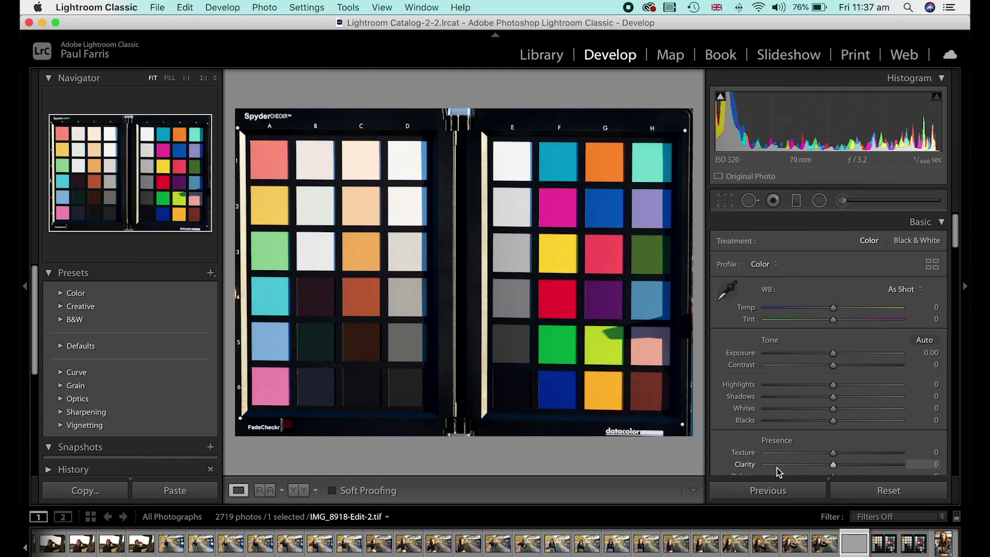
Quit Lightroom Classic from its application menu, confirming with Yes.
left_click(71, 7)
left_click(88, 169)
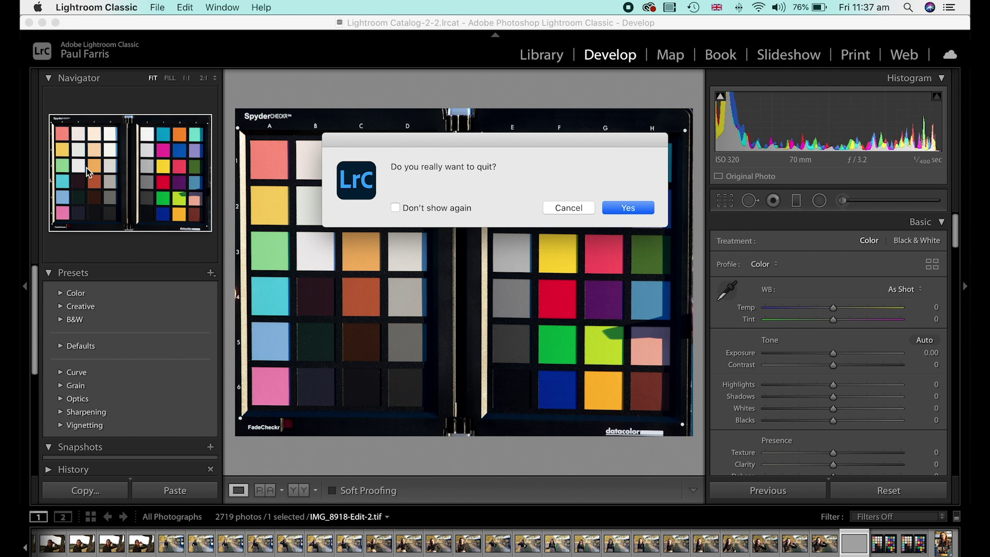
left_click(621, 212)
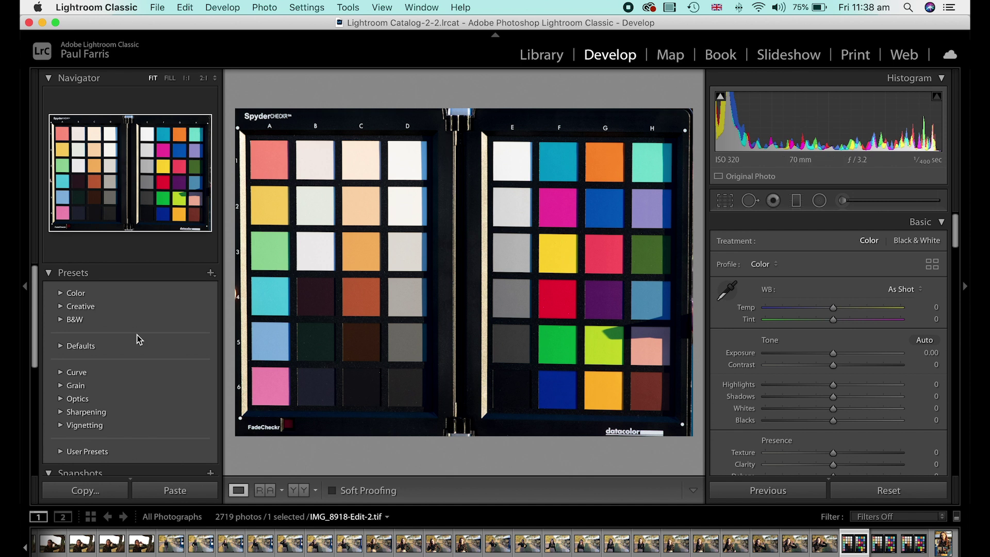
Expand User Presets and apply the Georgia preset to IMG_8918-Edit-2.tif.
scroll(126, 368, "down", 3)
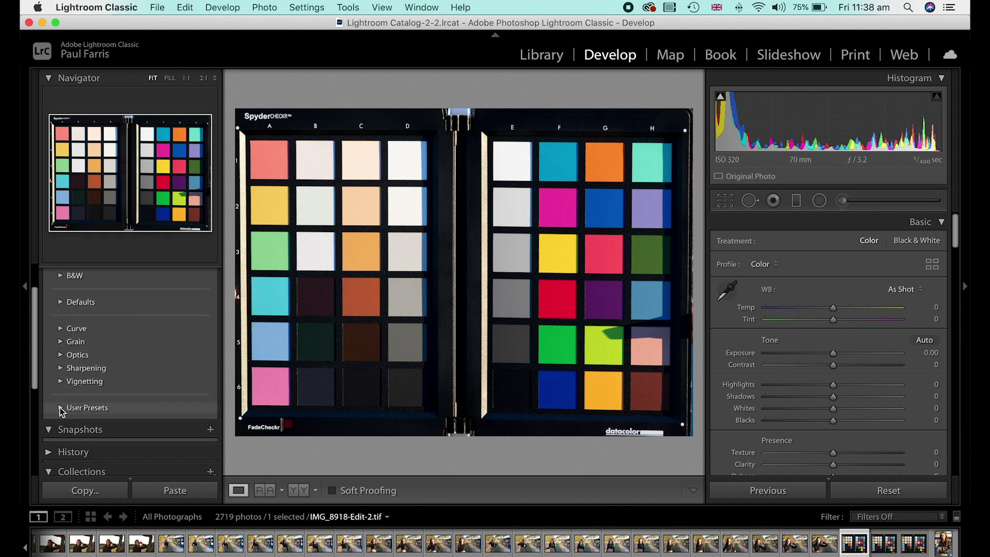
left_click(61, 407)
scroll(129, 372, "down", 3)
scroll(128, 373, "down", 1)
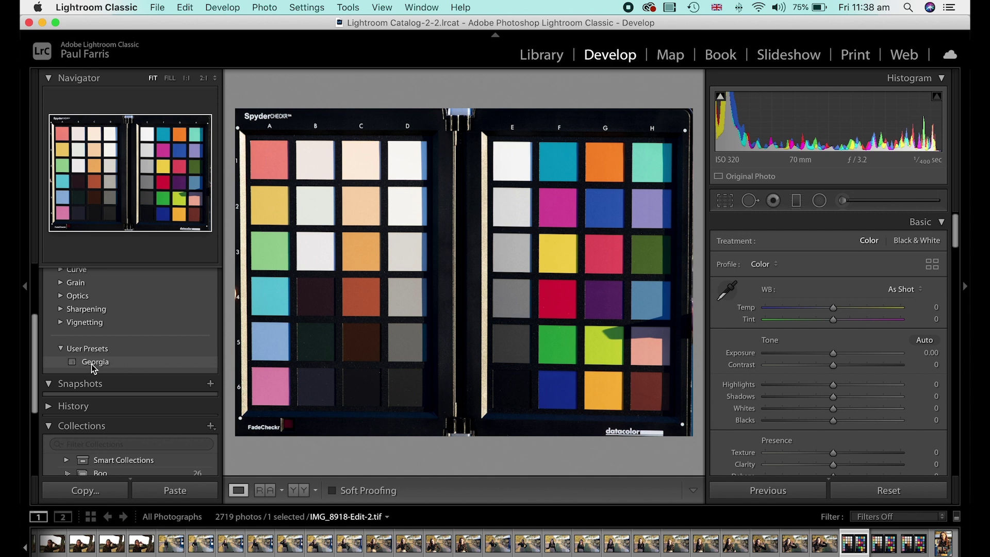
left_click(93, 364)
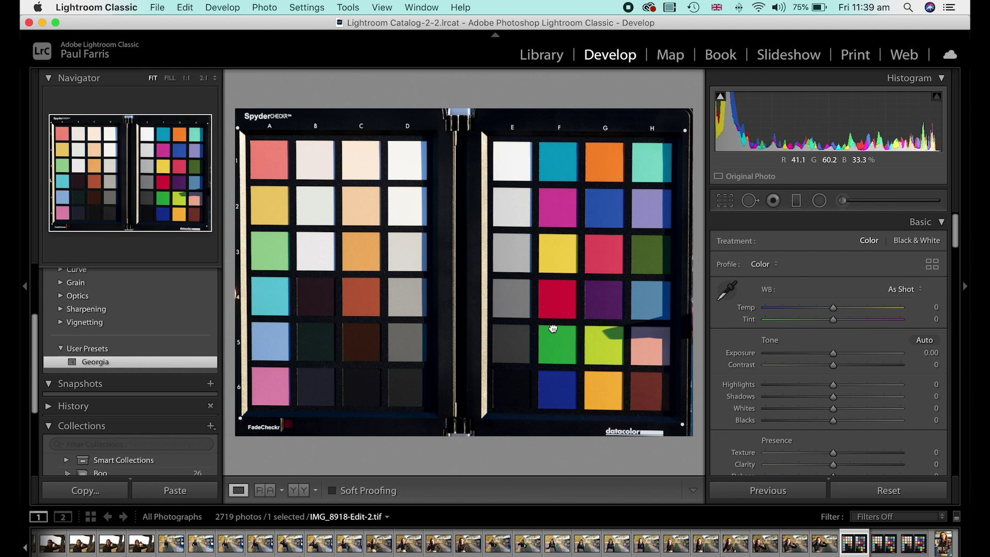
left_click_drag(553, 331, 419, 308)
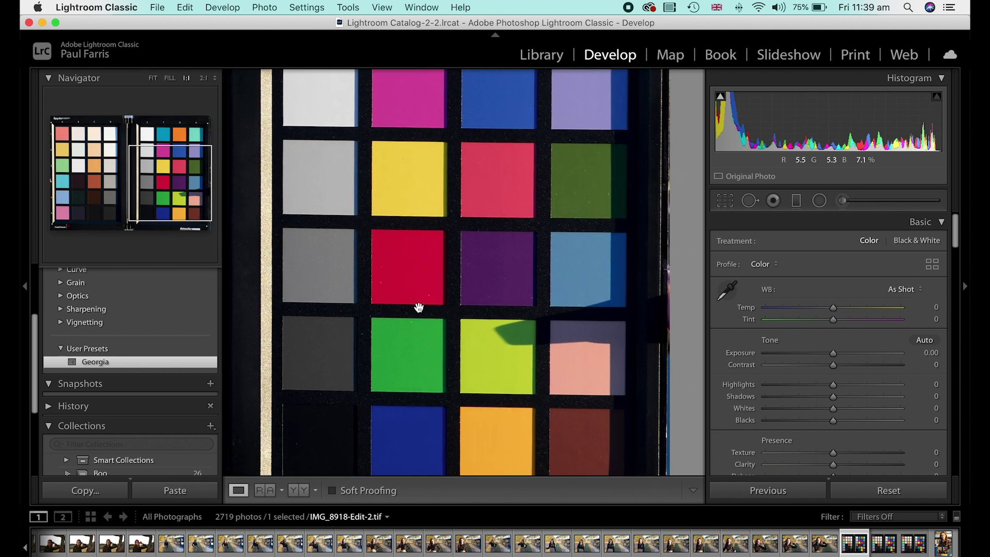
key("backslash")
key("backslash")
left_click_drag(415, 288, 453, 336)
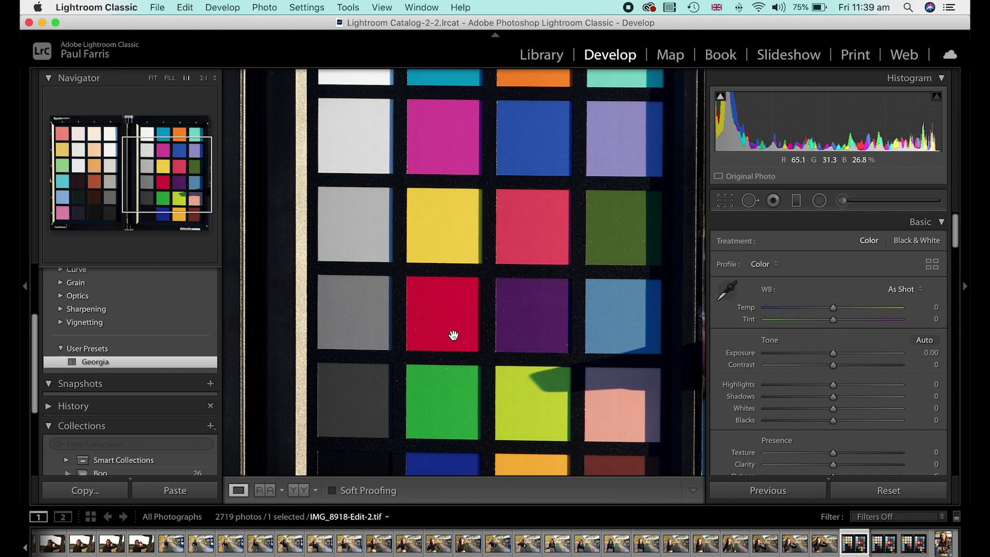
key("backslash")
key("backslash")
key("backslash")
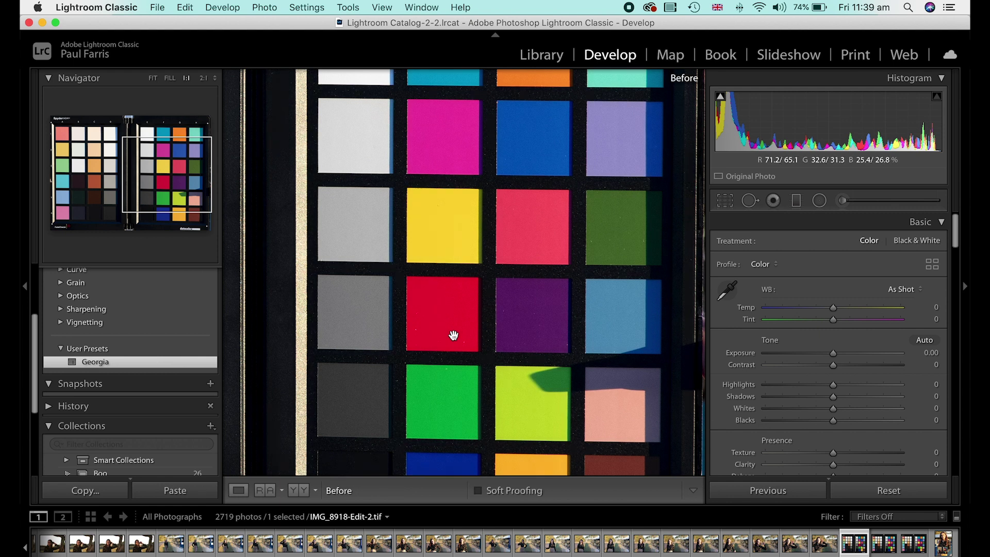
key("backslash")
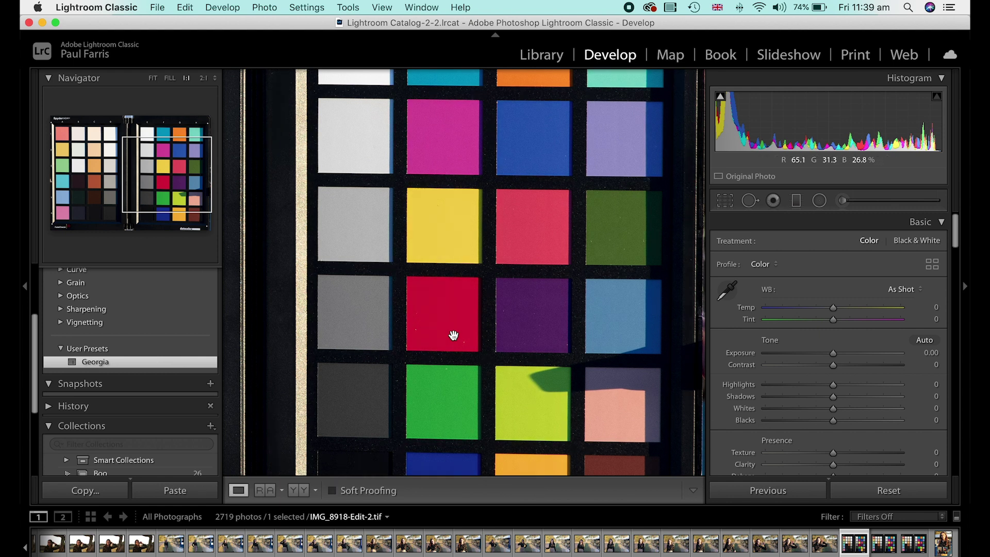
left_click(454, 336)
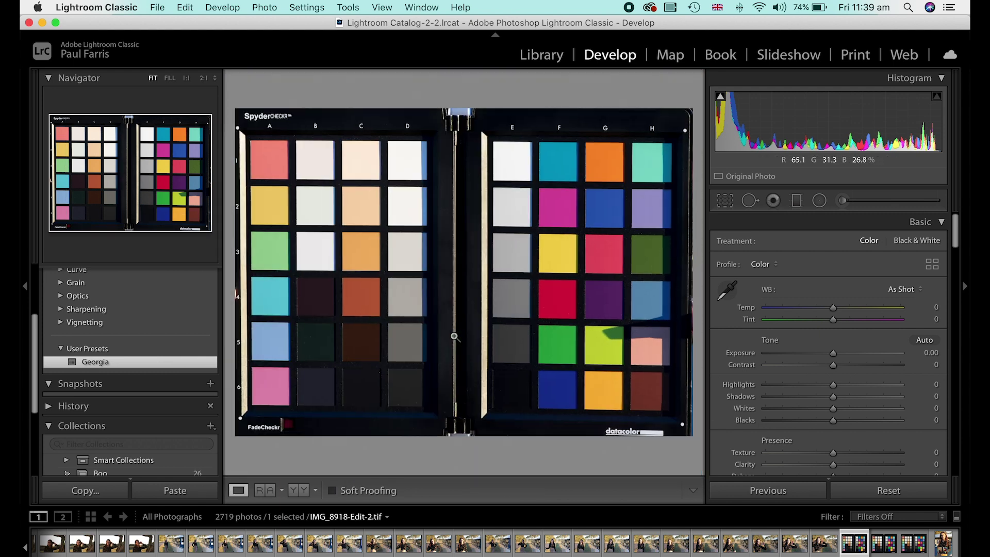